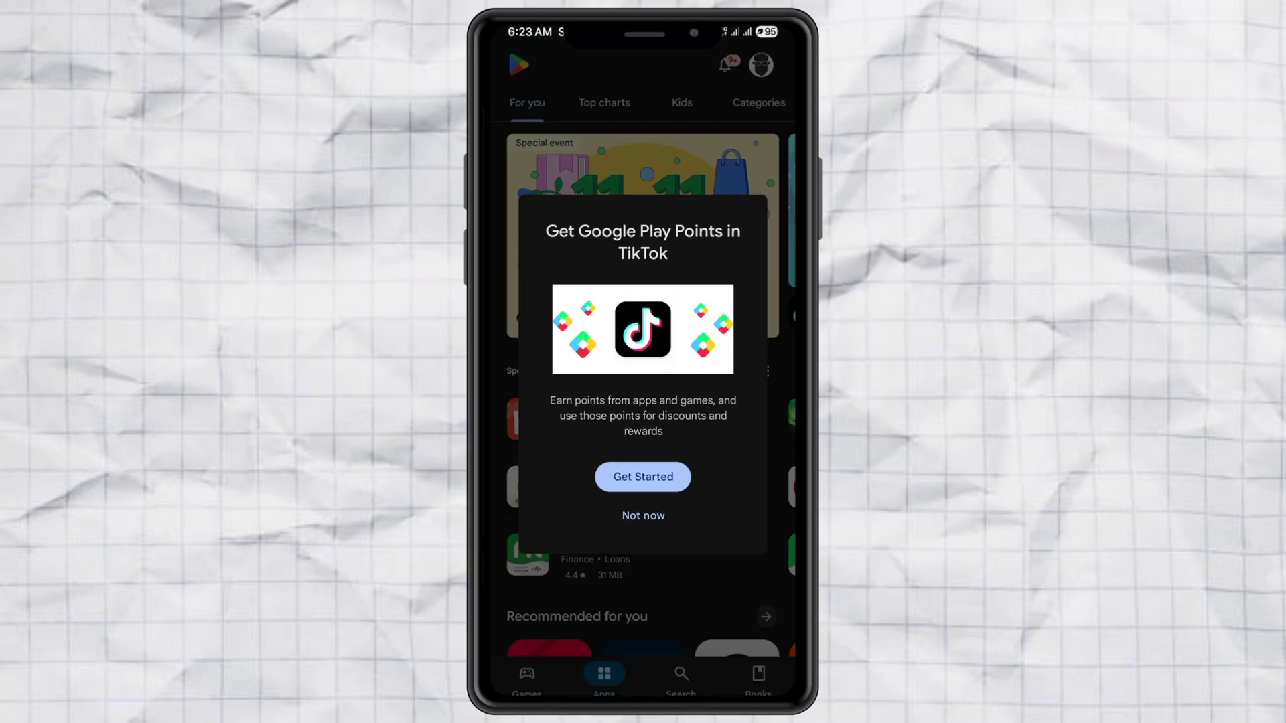
Step: Search the Play Store for 'fine lock' and launch the Fine Lock app
click(682, 676)
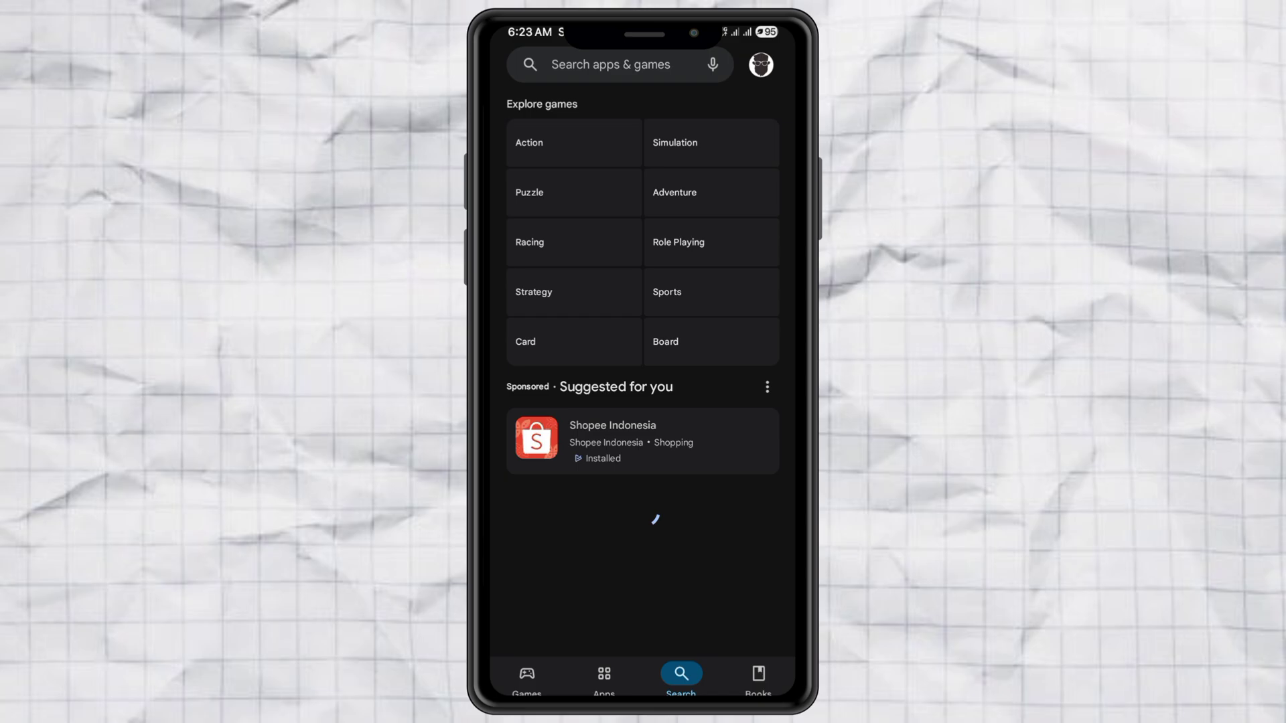
click(639, 66)
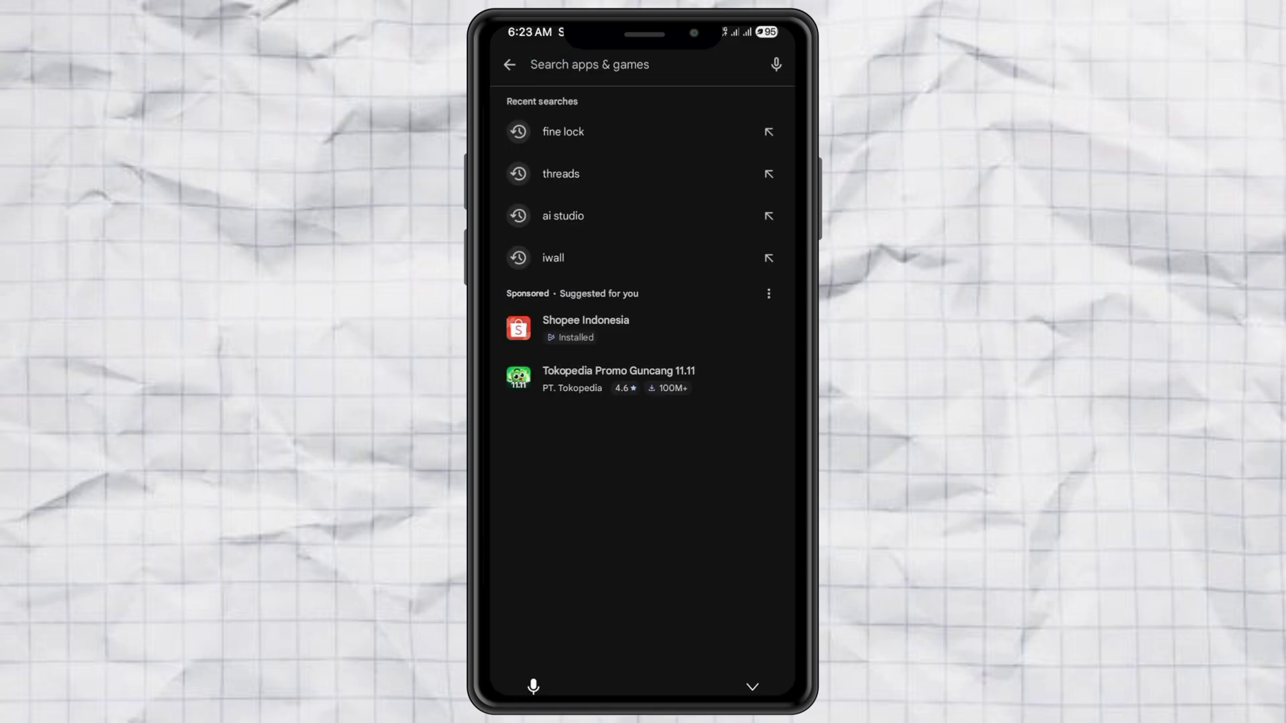
click(678, 133)
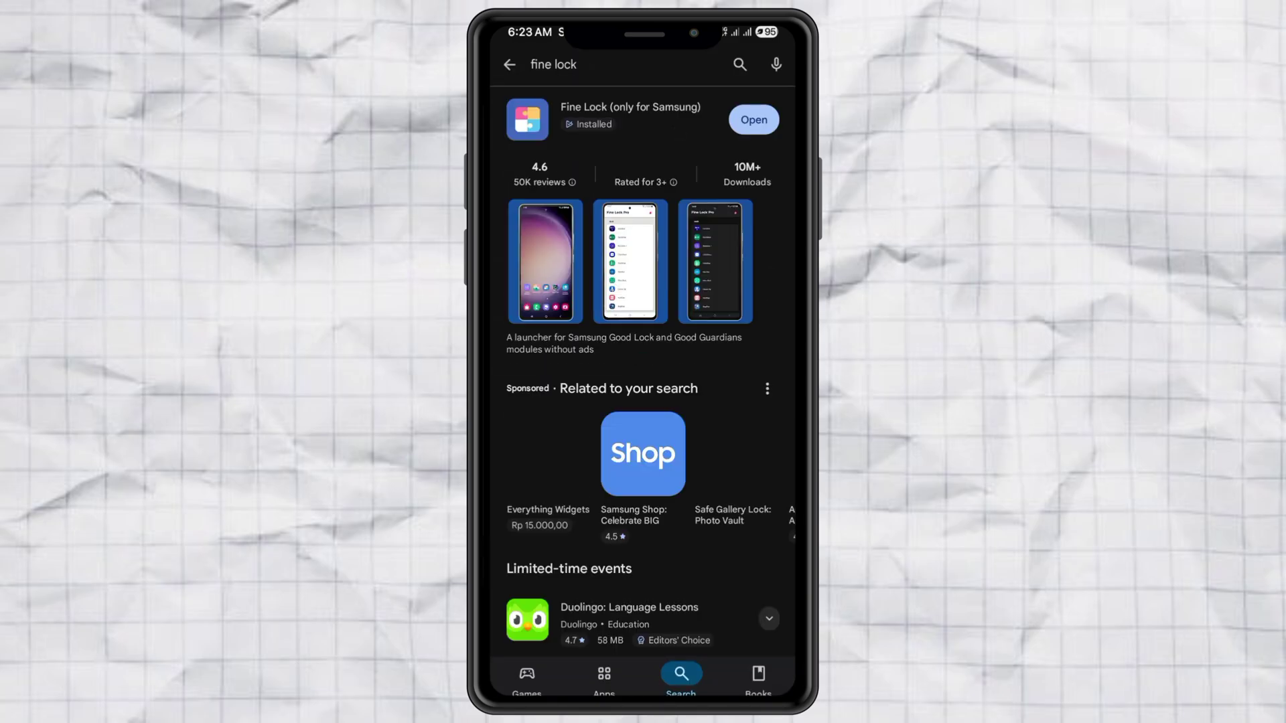
click(630, 116)
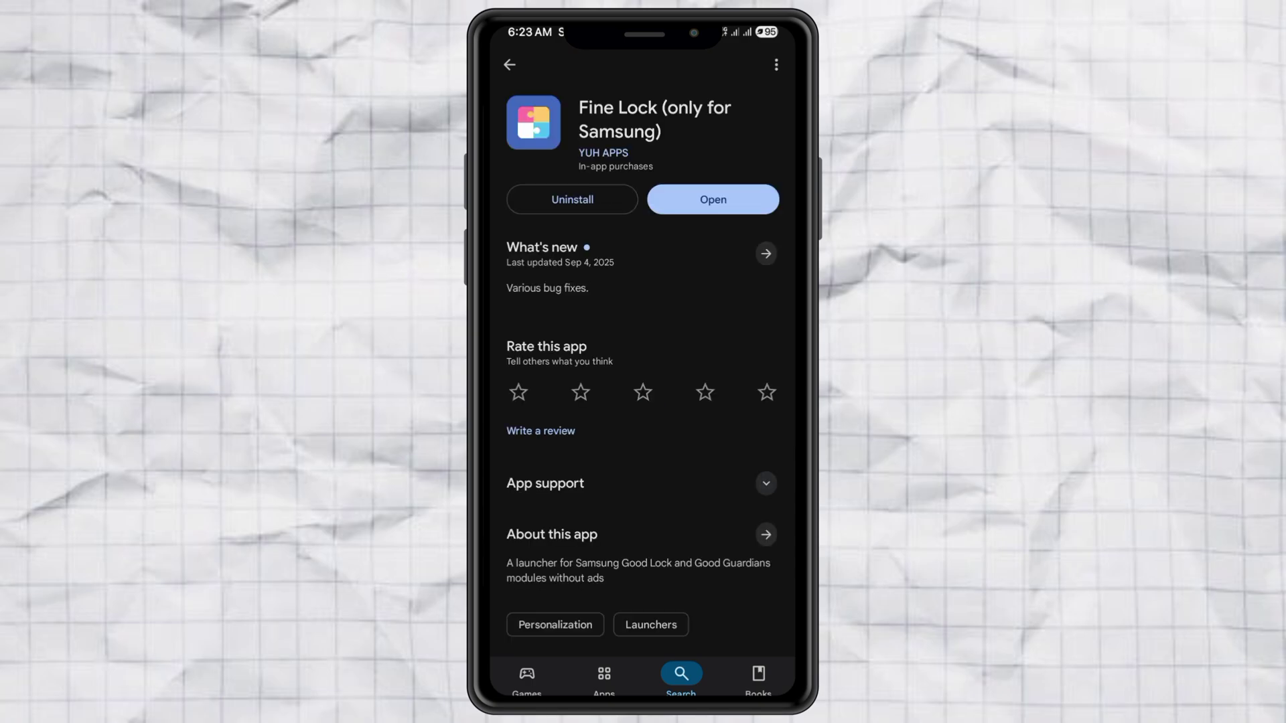
click(714, 199)
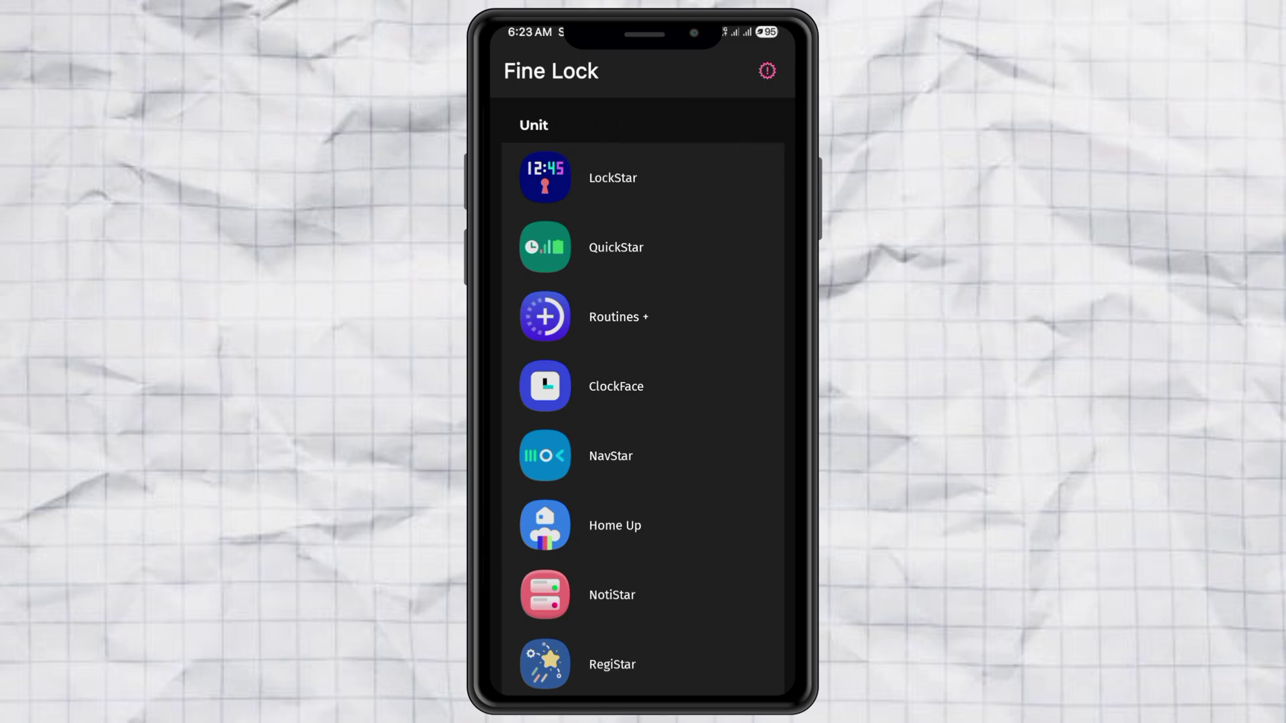
Step: Open the QuickStar module from Fine Lock's module list
click(615, 247)
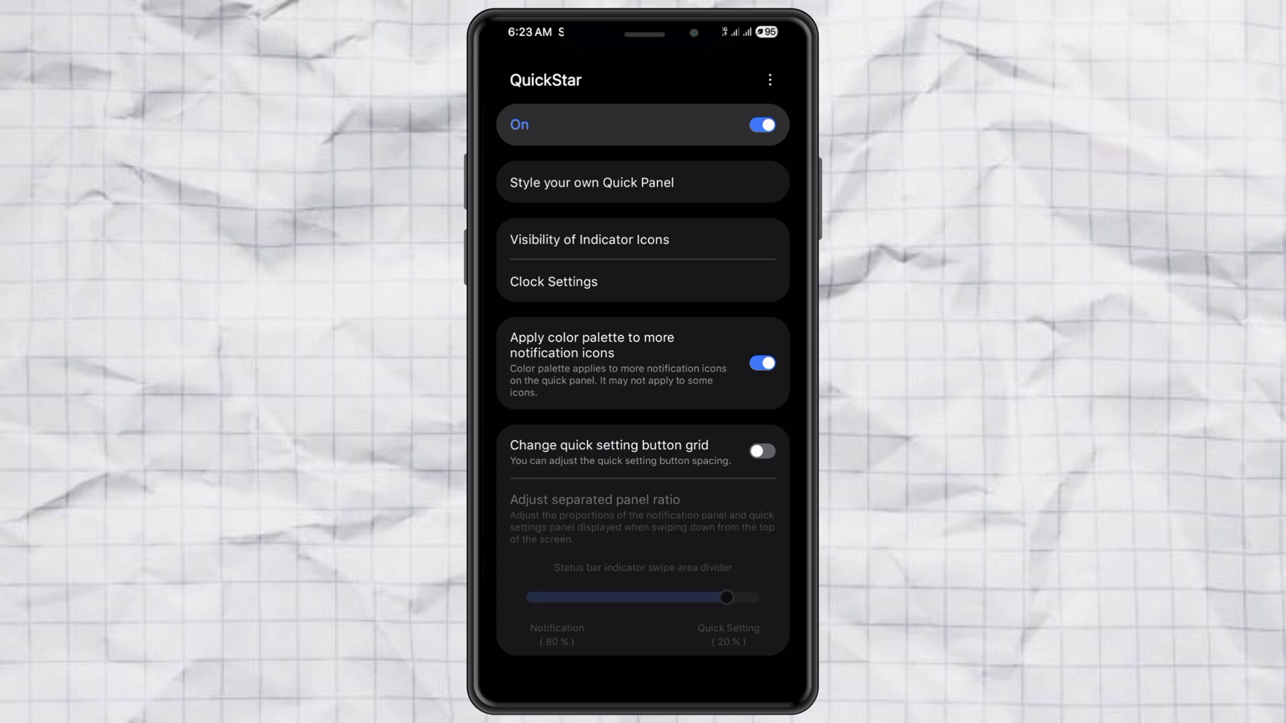
click(708, 240)
Step: Turn off network information on the Homescreen, Lockscreen and Expanded Panel
click(708, 240)
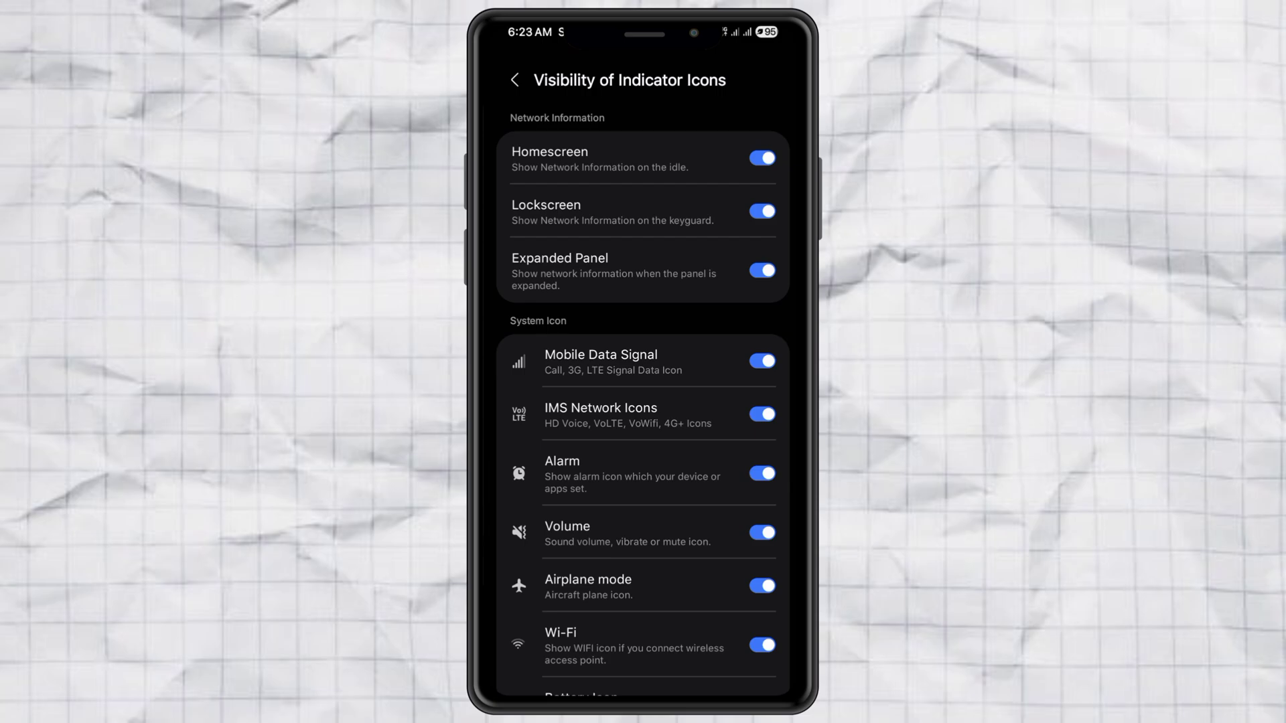
click(762, 157)
click(761, 212)
click(762, 270)
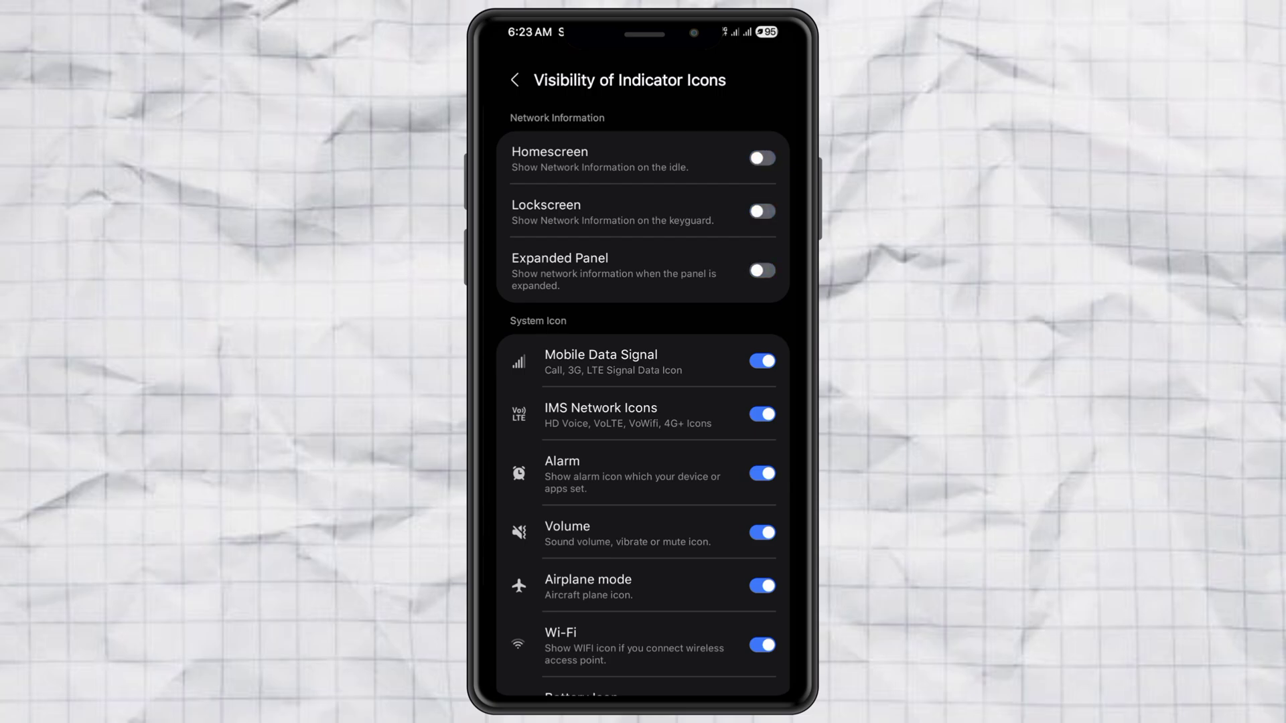
Step: Hide the Mobile Data Signal, IMS, Alarm, Volume, Airplane mode, Wi-Fi and Battery icons
click(762, 360)
click(762, 414)
click(762, 474)
click(761, 533)
scroll(644, 402, down, 2)
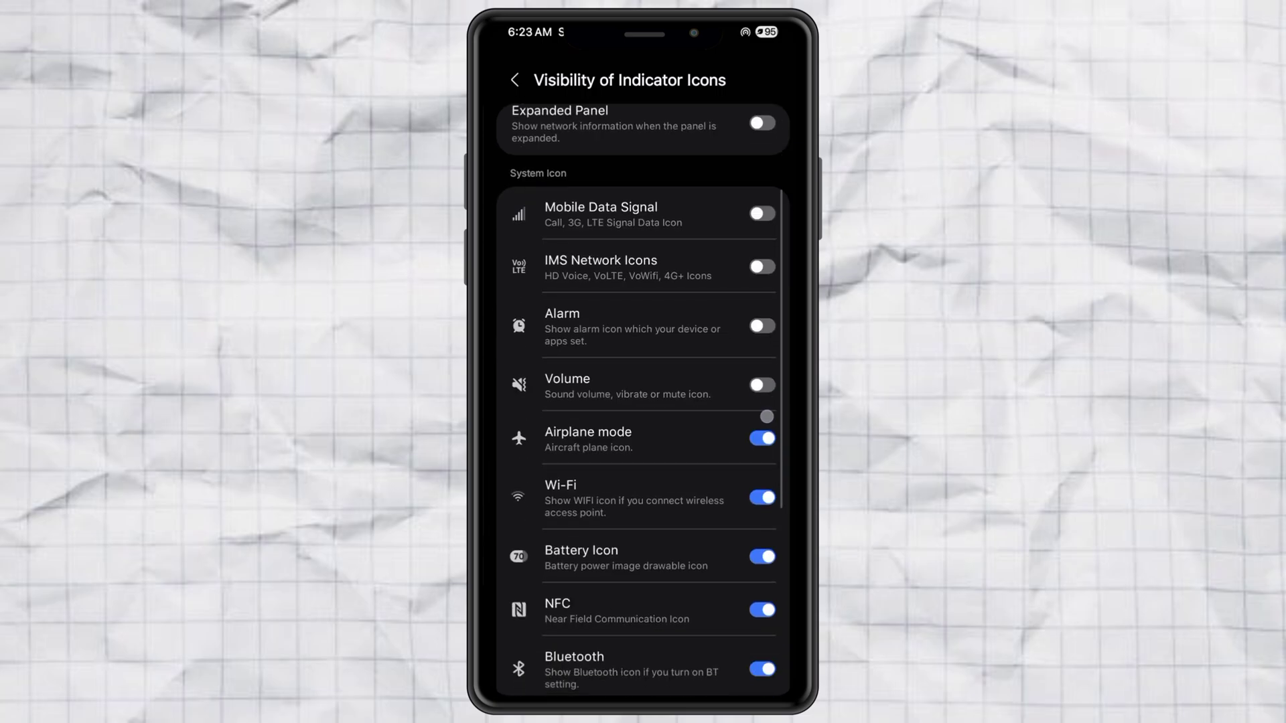
click(762, 438)
click(761, 497)
click(761, 557)
scroll(643, 402, down, 2)
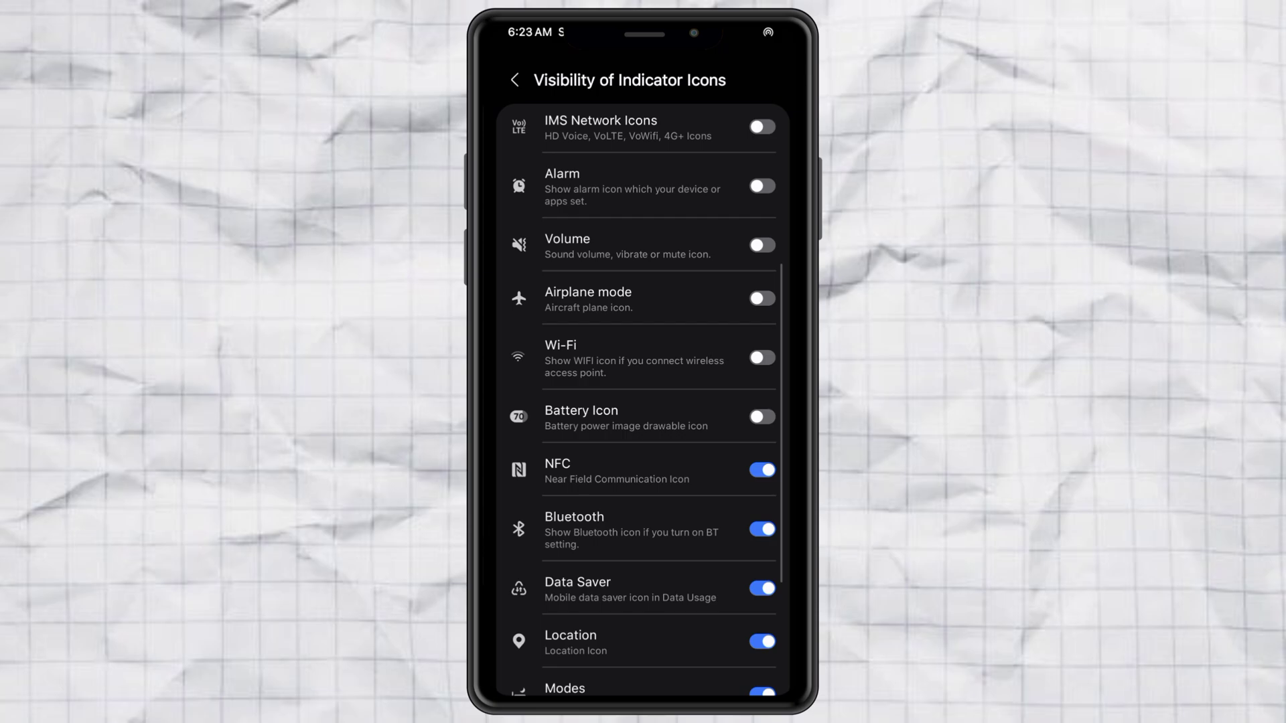
Step: Hide the NFC, Bluetooth, Data Saver, Location, Modes, Mobile Hotspot and VPN icons
click(762, 468)
click(762, 529)
click(761, 588)
scroll(644, 402, down, 2)
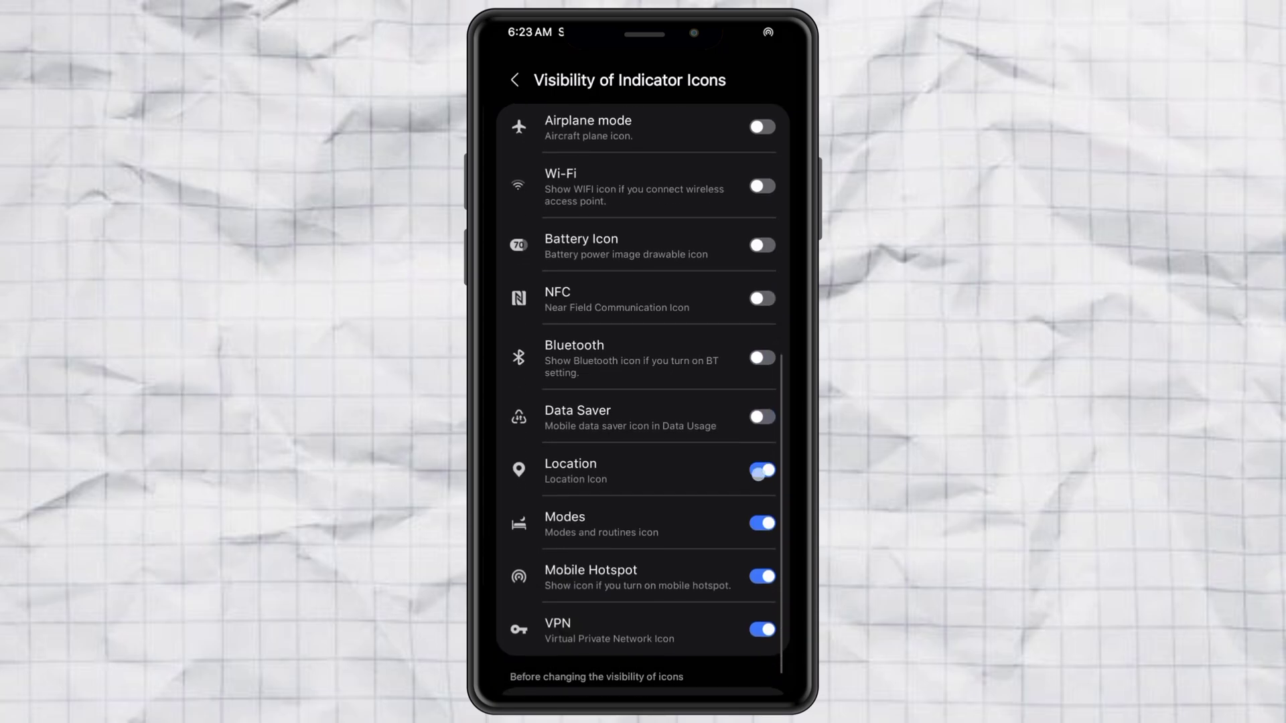
click(762, 470)
click(762, 523)
click(761, 575)
click(763, 629)
scroll(643, 403, down, 1)
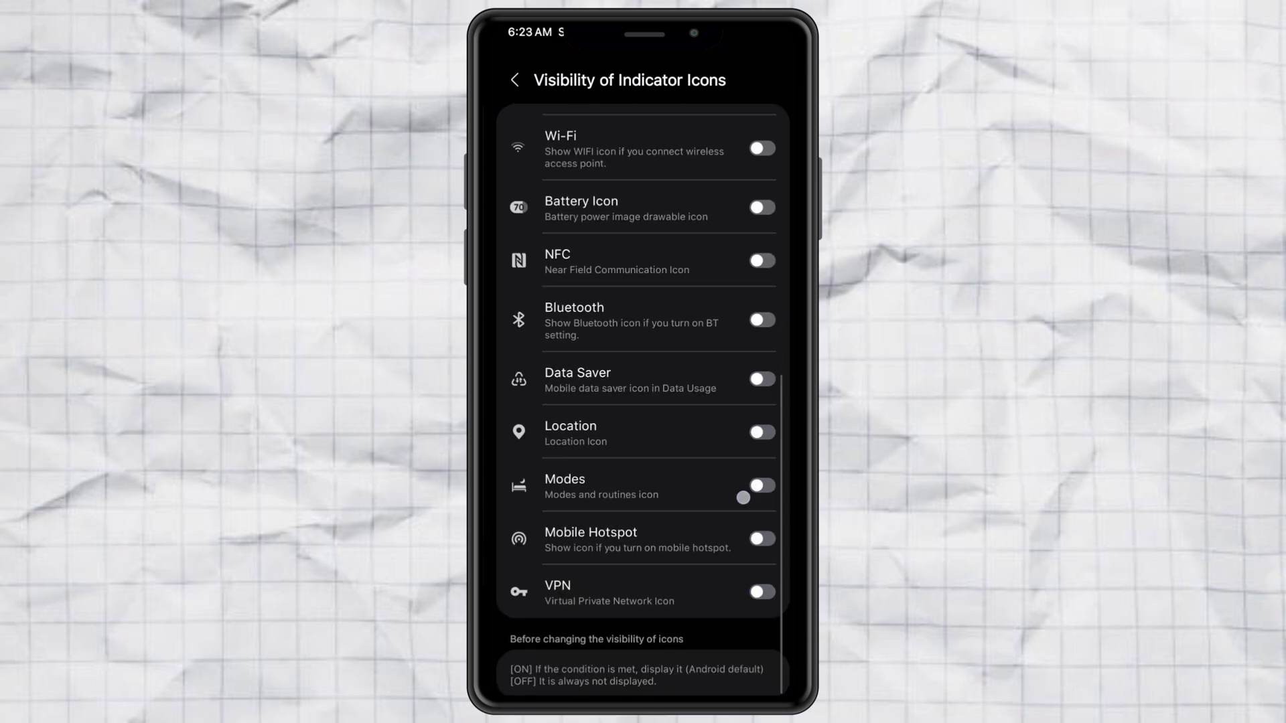
scroll(644, 402, up, 10)
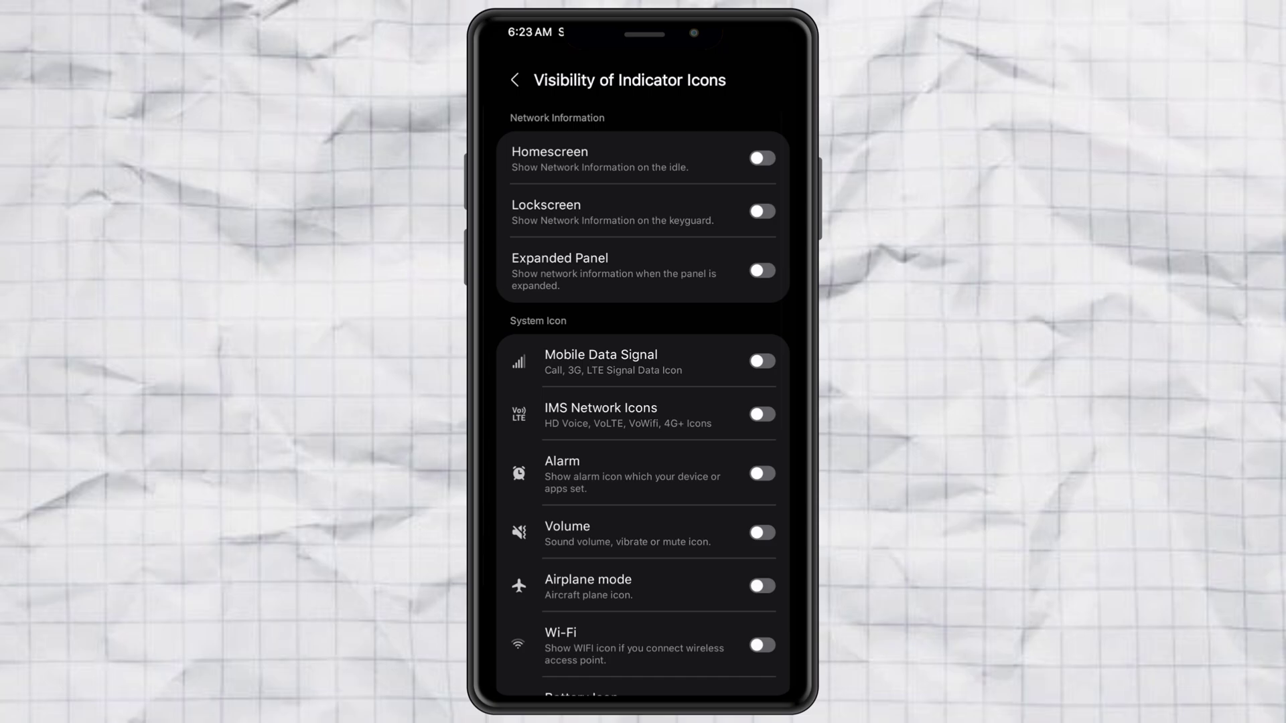
click(521, 84)
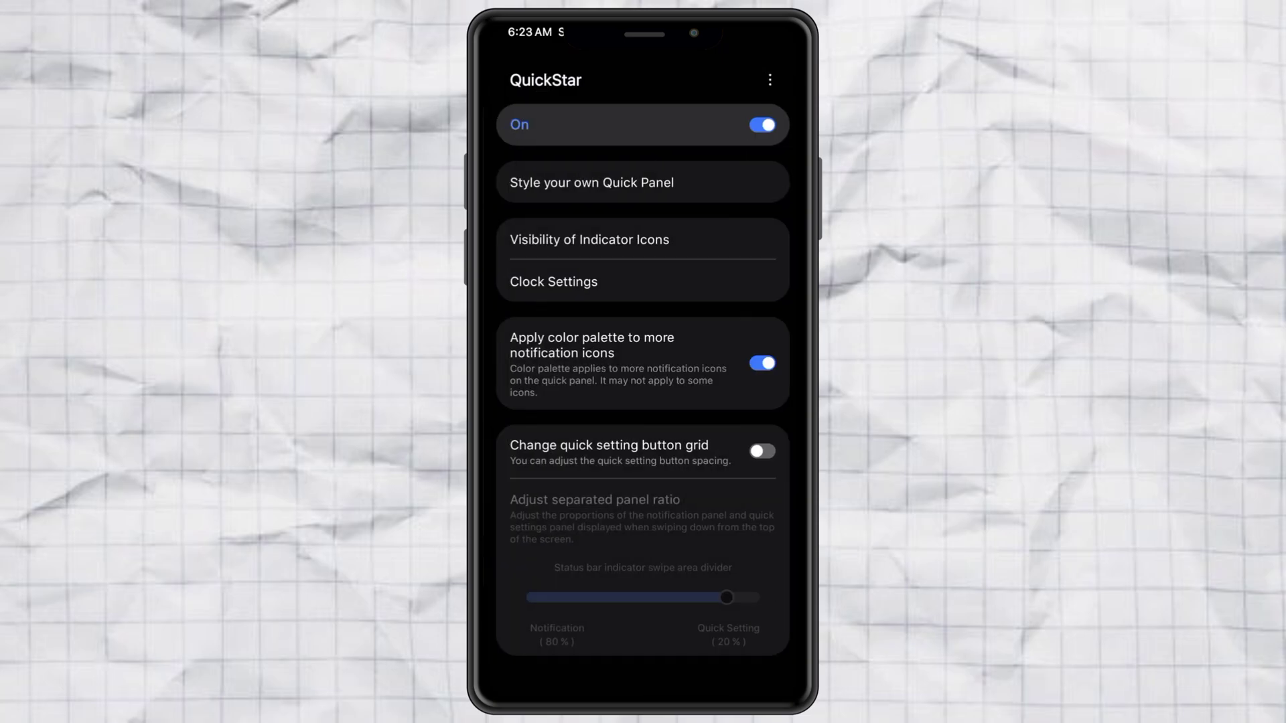
Step: Set the status bar clock to HIDE in Clock Settings, then go to the home screen
click(743, 284)
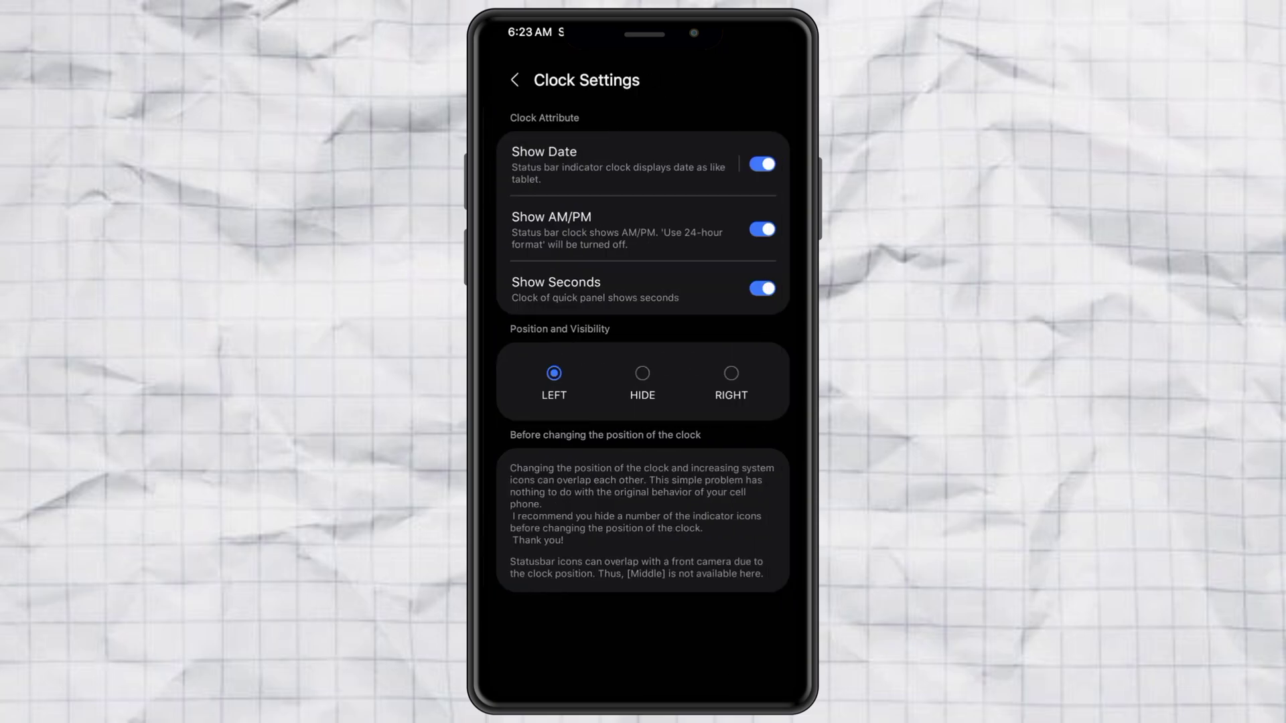
click(642, 373)
click(643, 630)
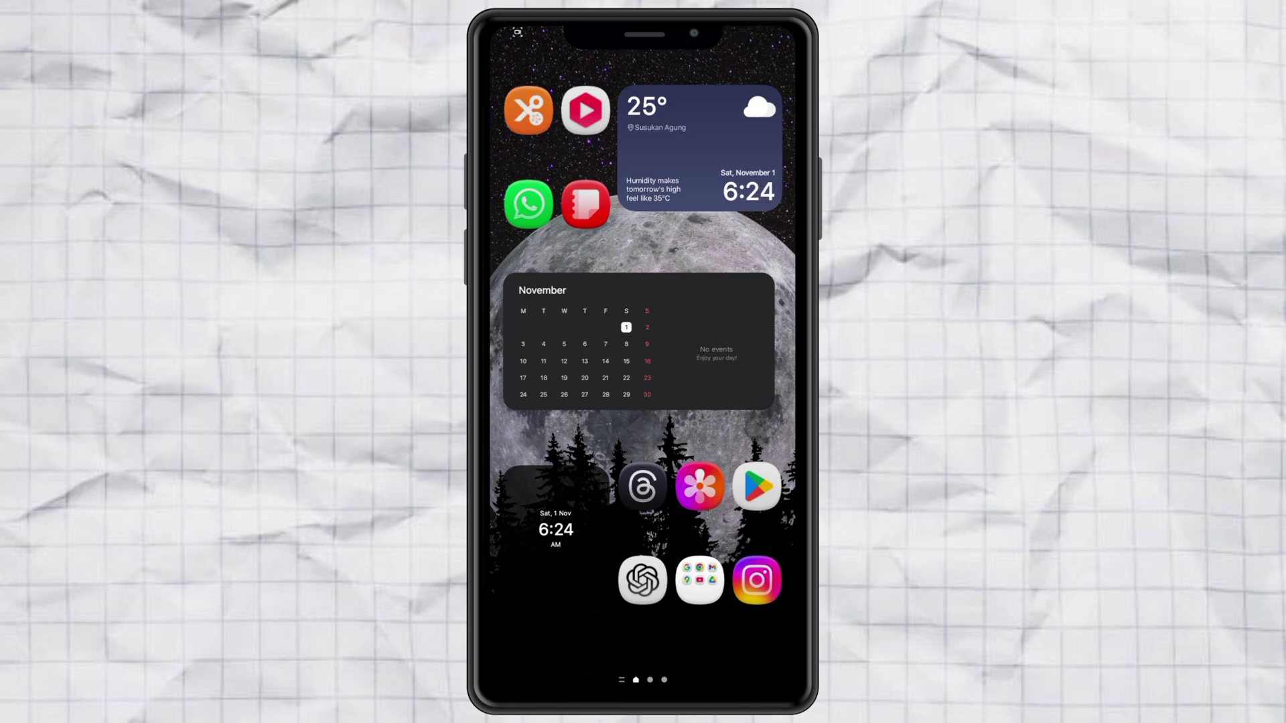
drag(643, 603, 643, 302)
scroll(644, 342, down, 10)
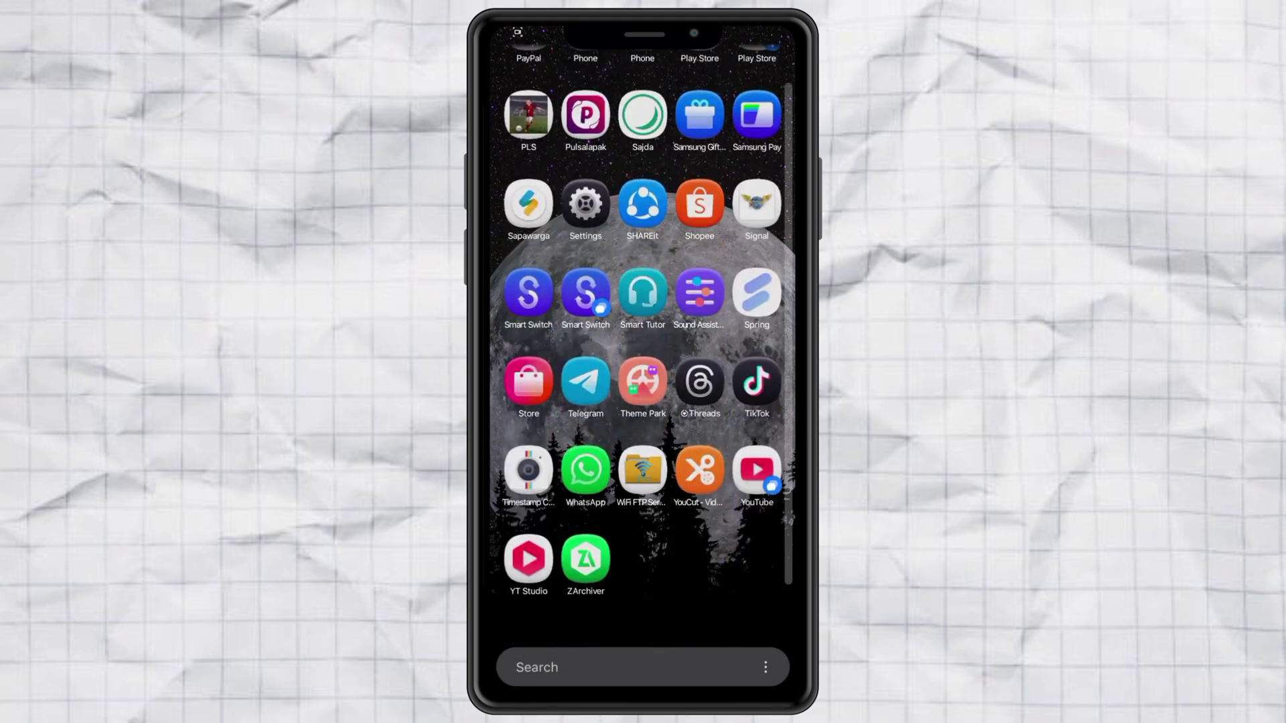
scroll(643, 342, up, 5)
scroll(643, 342, up, 5)
drag(643, 302, 643, 602)
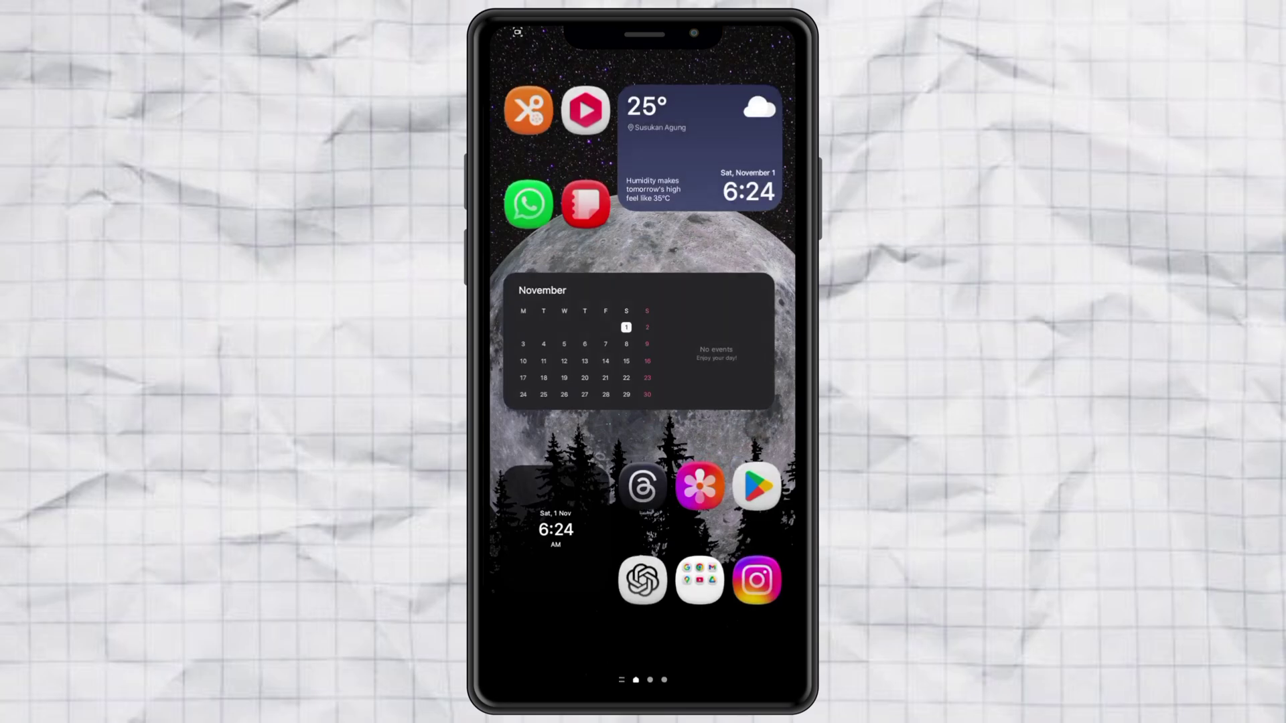
click(757, 97)
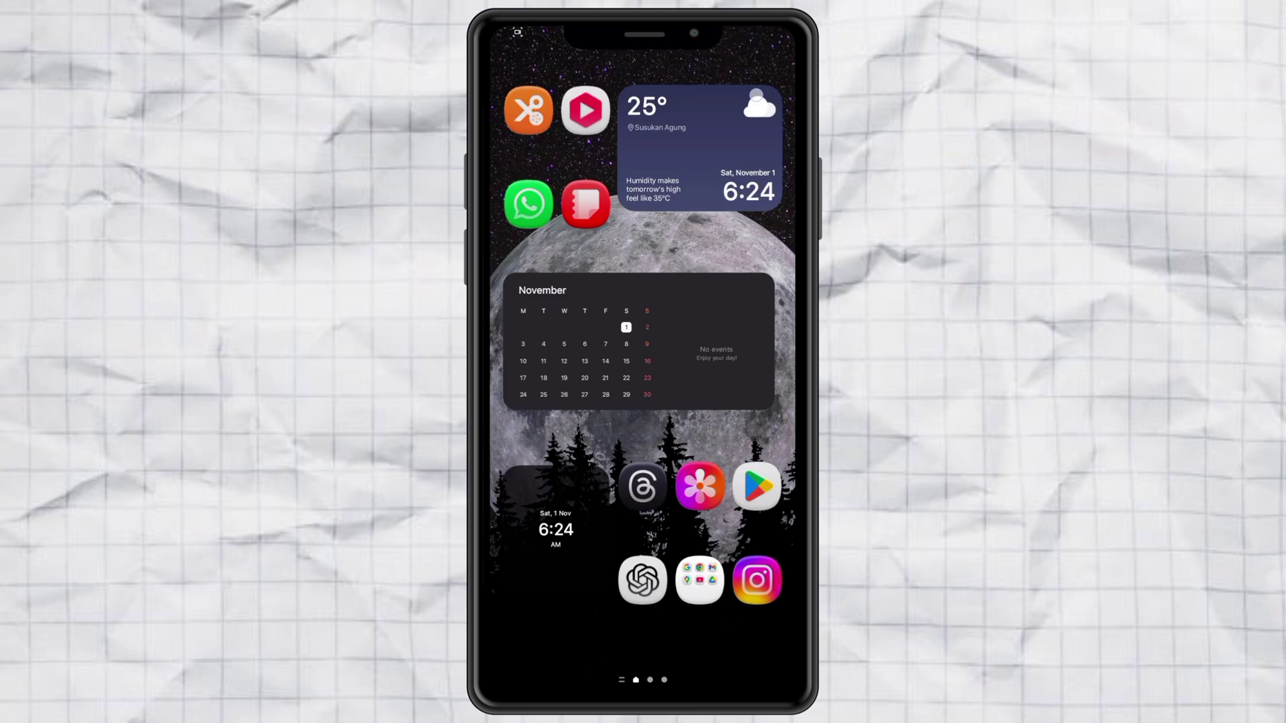